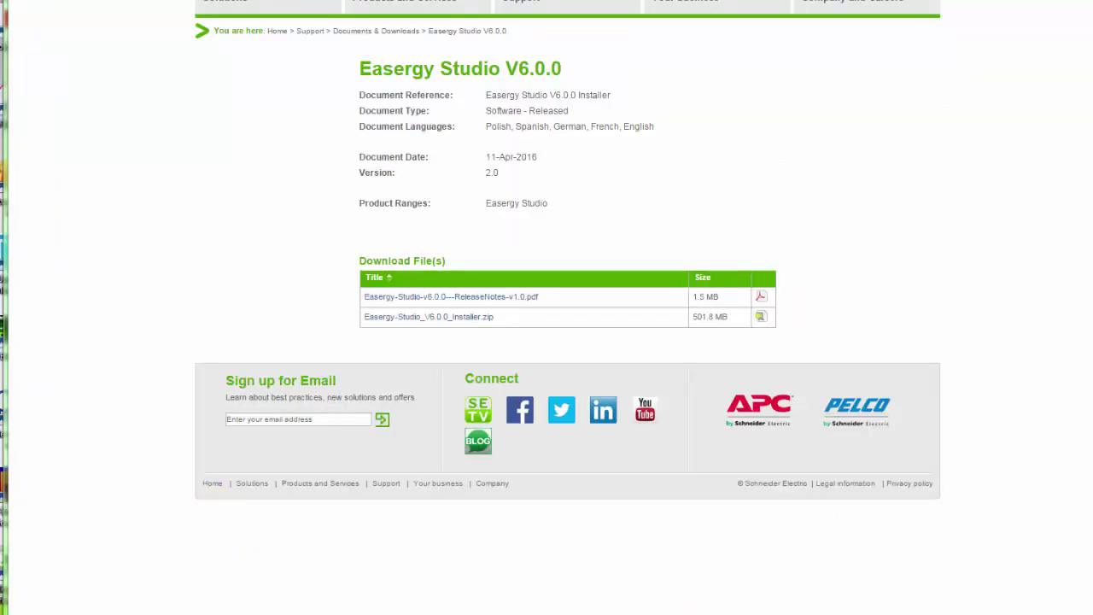
Run Easergy Studio V6.0.0 Installer.exe from the 7-Zip archive and finish the InstallShield wizard.
{"action": "left_click_drag", "start_coordinate": [500, 103], "coordinate": [482, 79]}
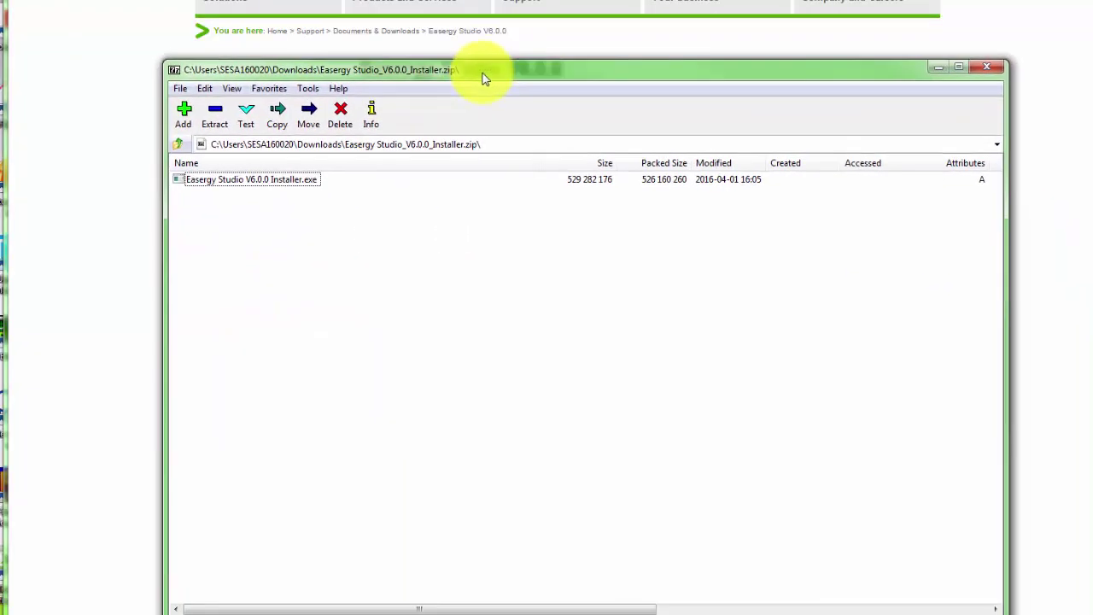
{"action": "double_click", "coordinate": [218, 181]}
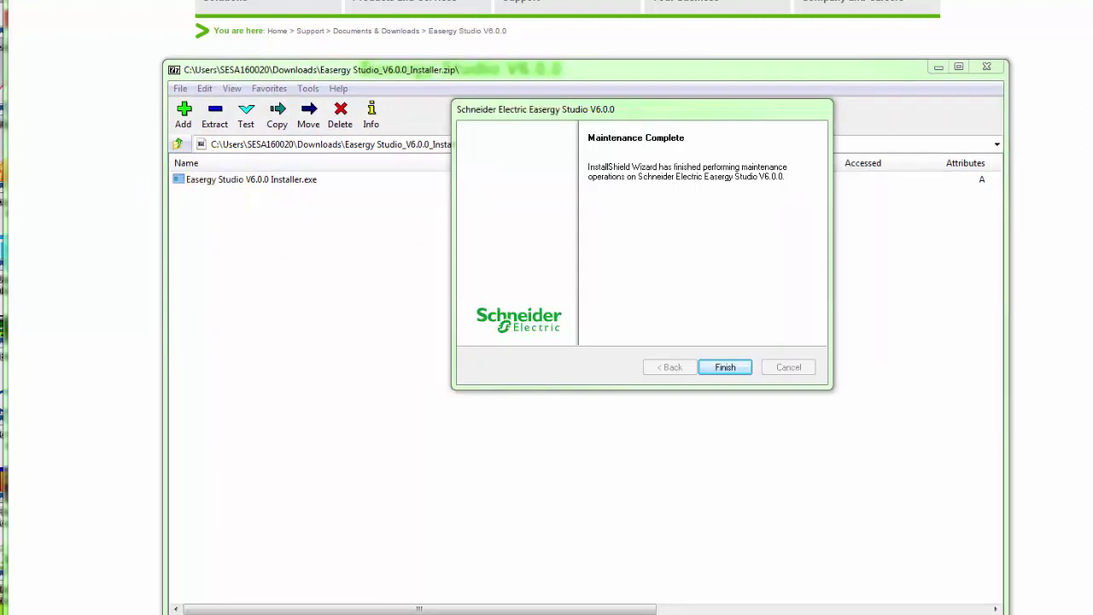
{"action": "left_click", "coordinate": [726, 365]}
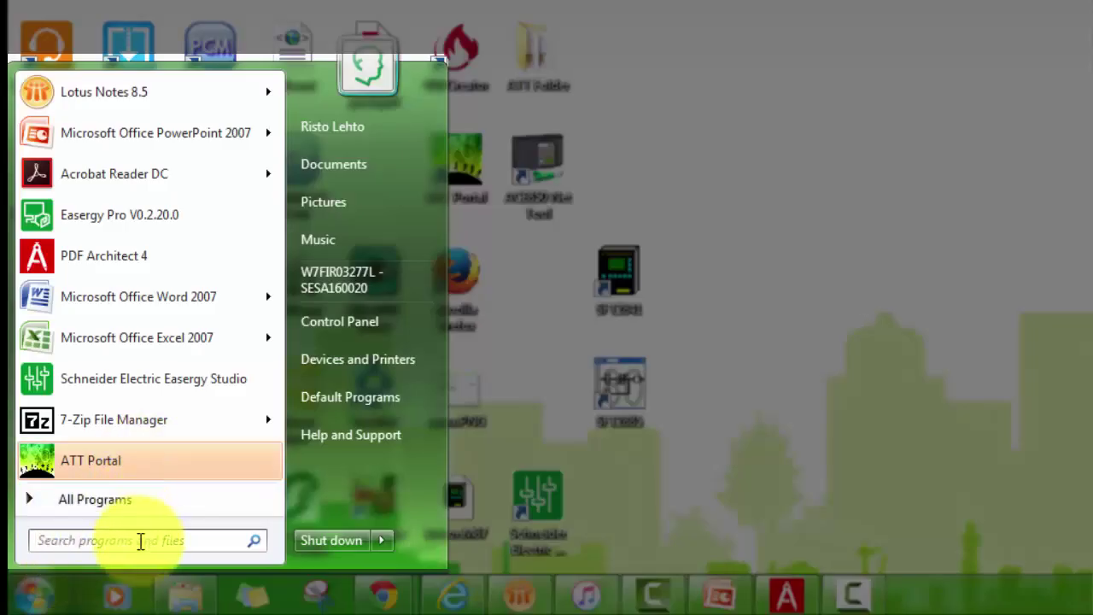
Browse Start > All Programs > Schneider Electric > Easergy Studio to view its installed tools.
{"action": "left_click", "coordinate": [144, 508]}
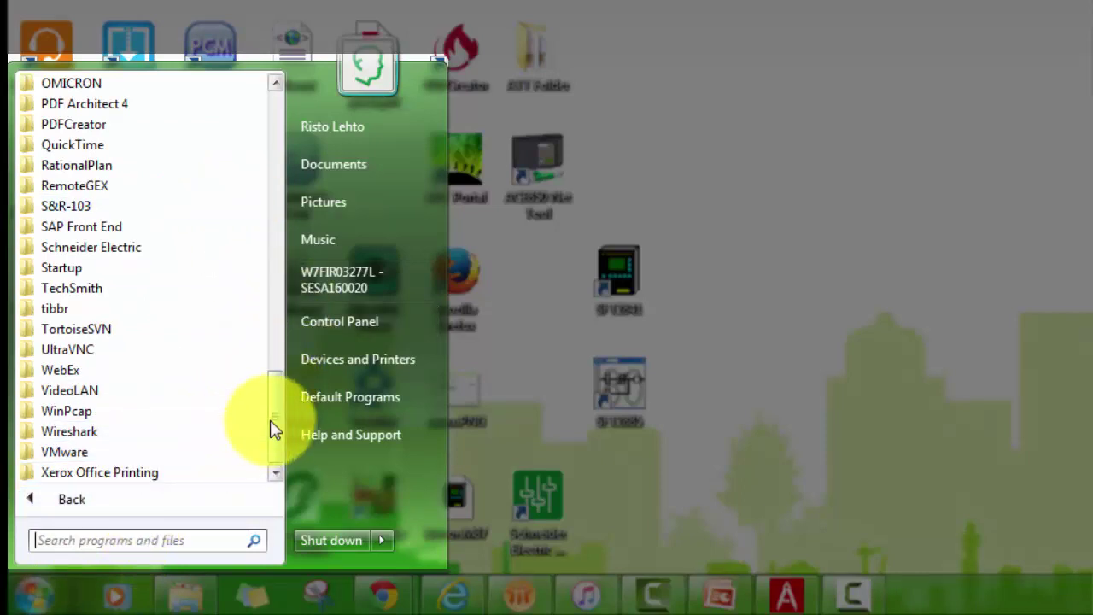
{"action": "mouse_move", "coordinate": [270, 420]}
{"action": "left_mouse_down"}
{"action": "mouse_move", "coordinate": [269, 323]}
{"action": "mouse_move", "coordinate": [268, 393]}
{"action": "left_mouse_up"}
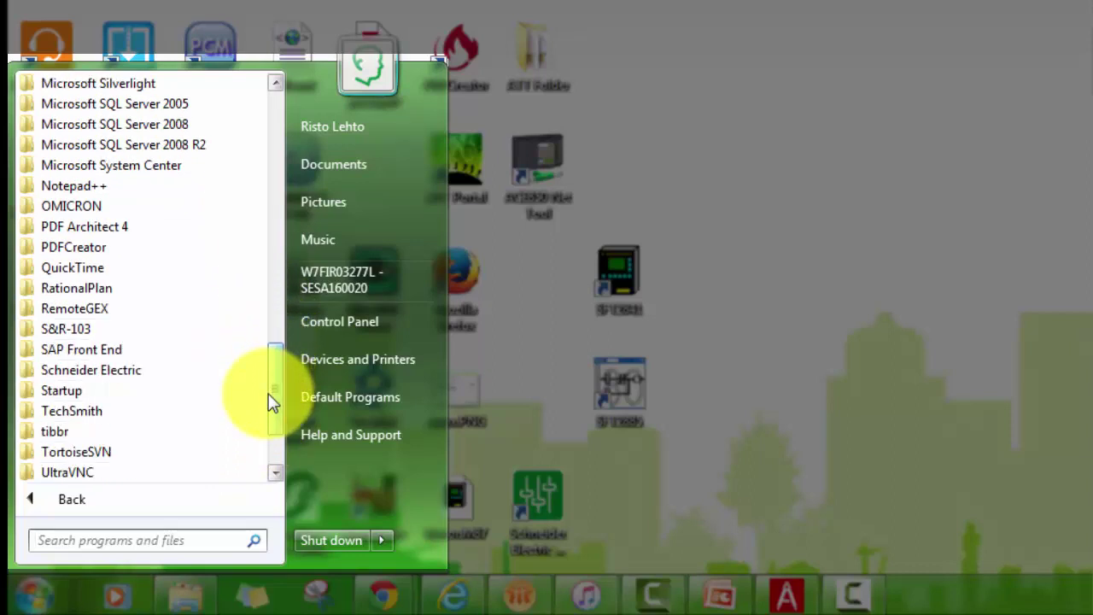
{"action": "left_click", "coordinate": [73, 372]}
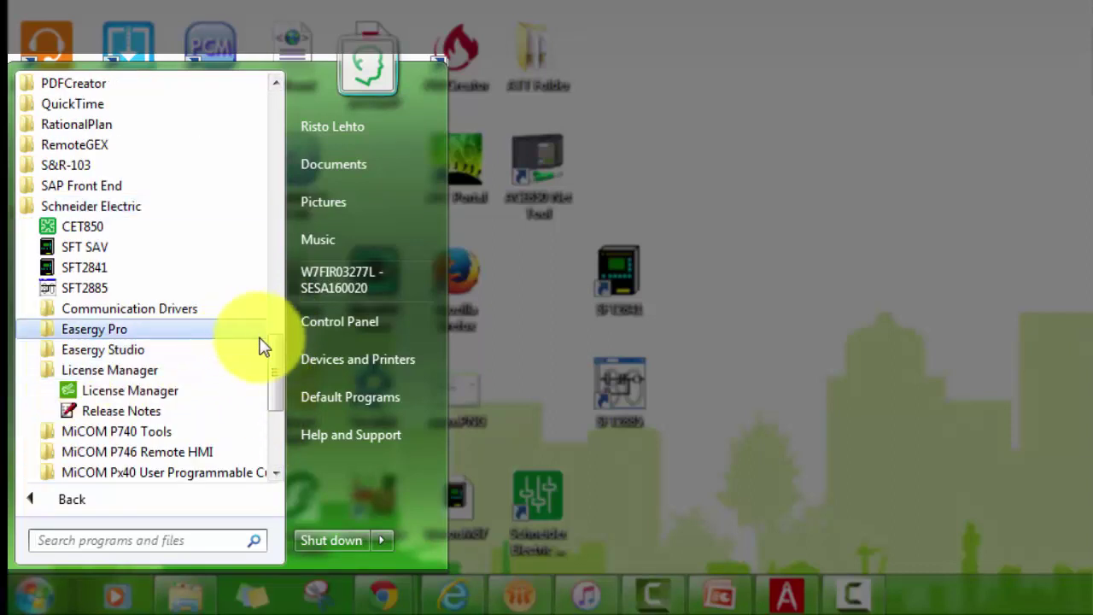
{"action": "left_click", "coordinate": [73, 376]}
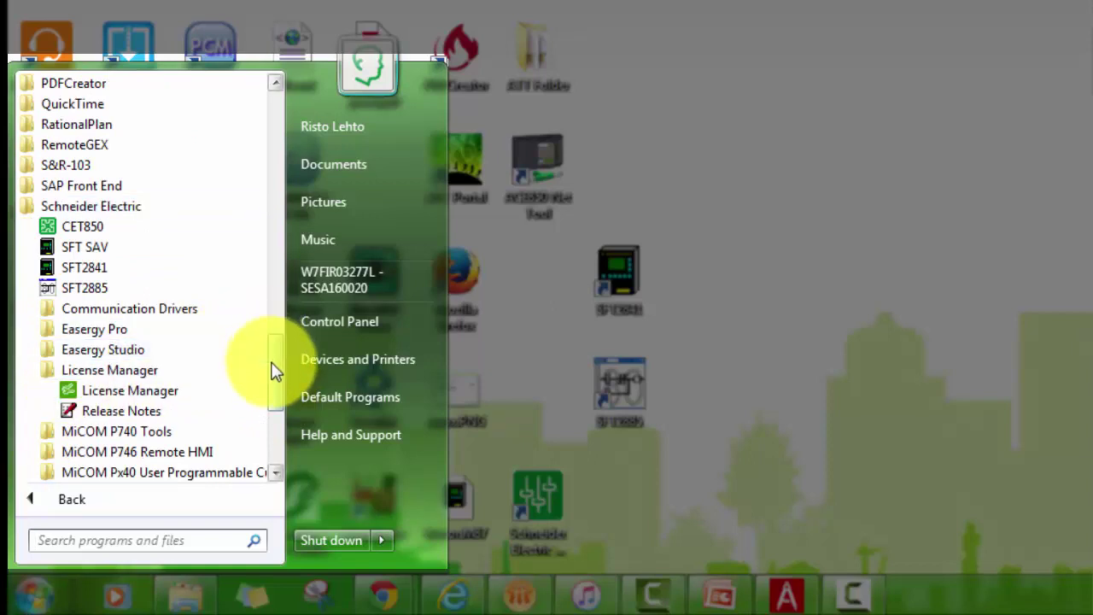
{"action": "scroll", "coordinate": [274, 370], "scroll_direction": "down", "scroll_amount": 2}
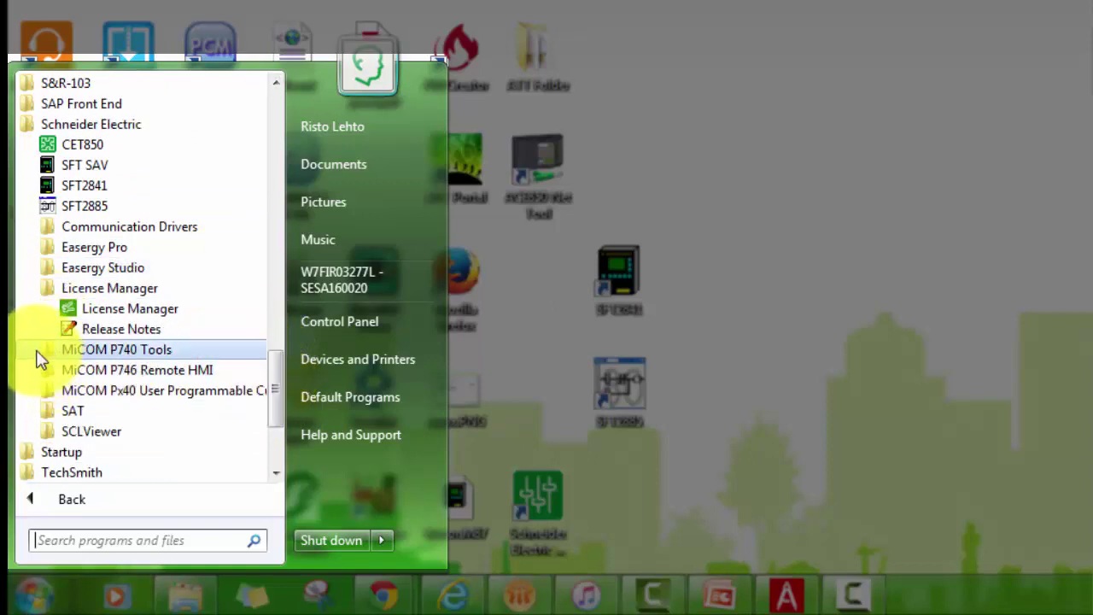
{"action": "left_click", "coordinate": [49, 274]}
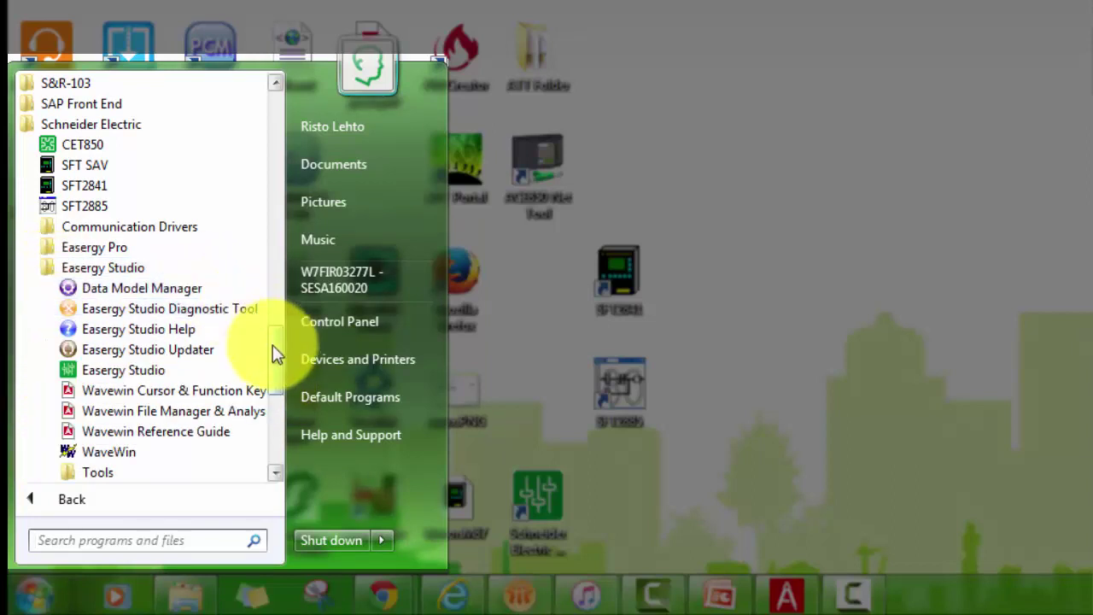
Launch Easergy Studio from its desktop shortcut.
{"action": "left_click_drag", "start_coordinate": [274, 348], "coordinate": [275, 368]}
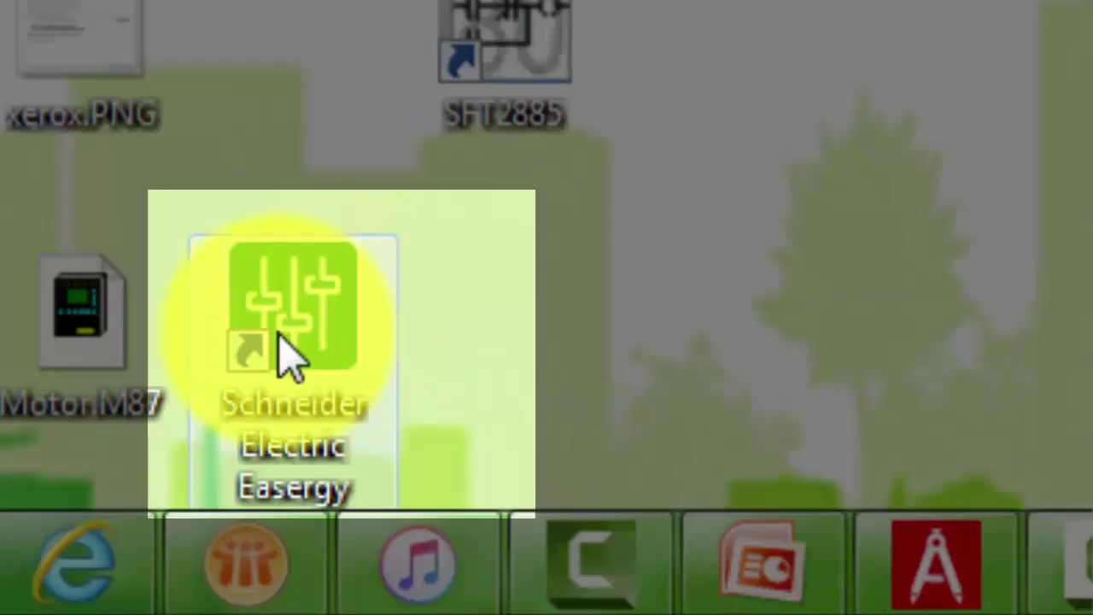
{"action": "left_click", "coordinate": [278, 336]}
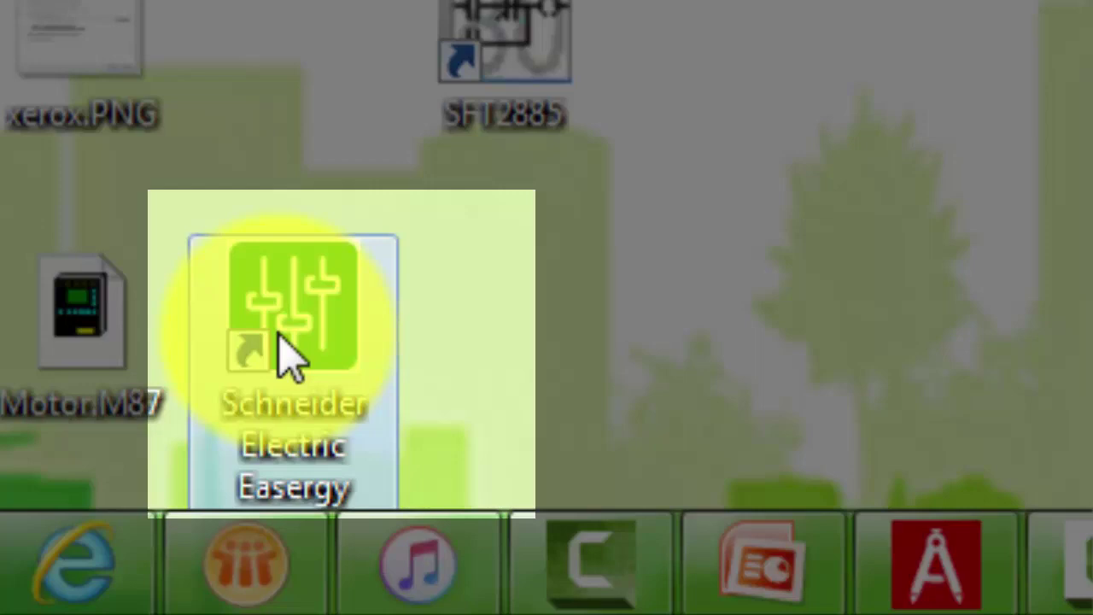
{"action": "double_click", "coordinate": [278, 336]}
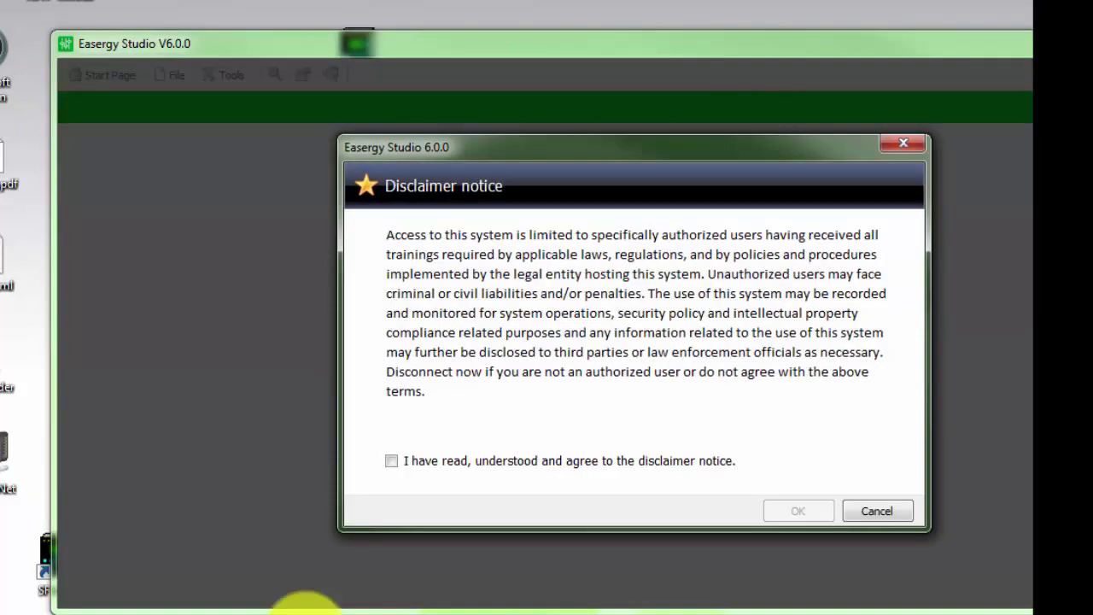
Tick 'I have read, understood and agree to the disclaimer notice' and confirm with OK.
{"action": "left_click", "coordinate": [416, 466]}
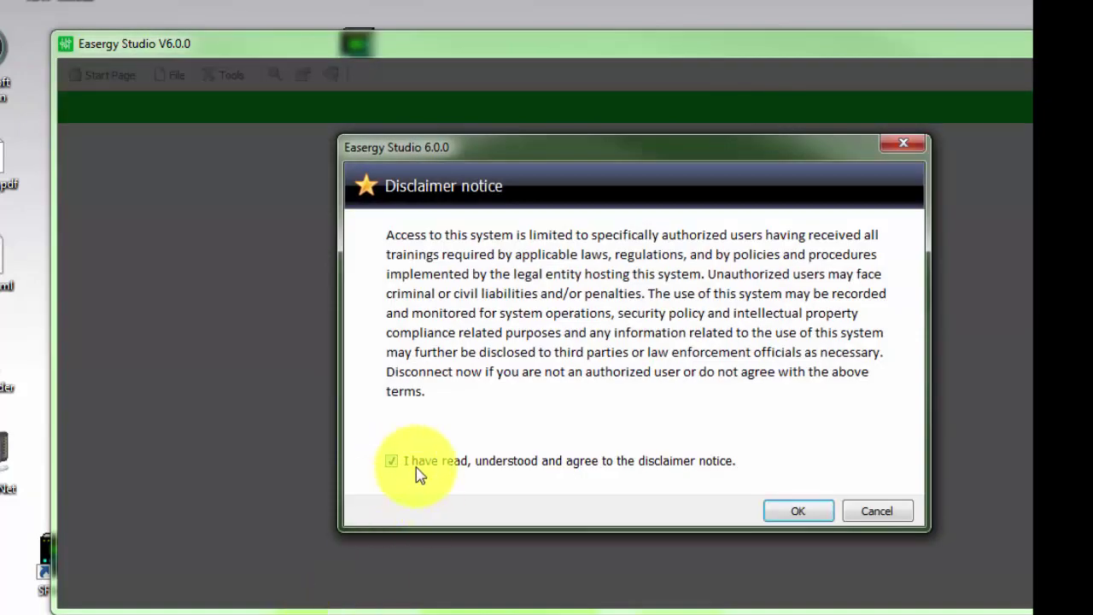
{"action": "left_click", "coordinate": [789, 507]}
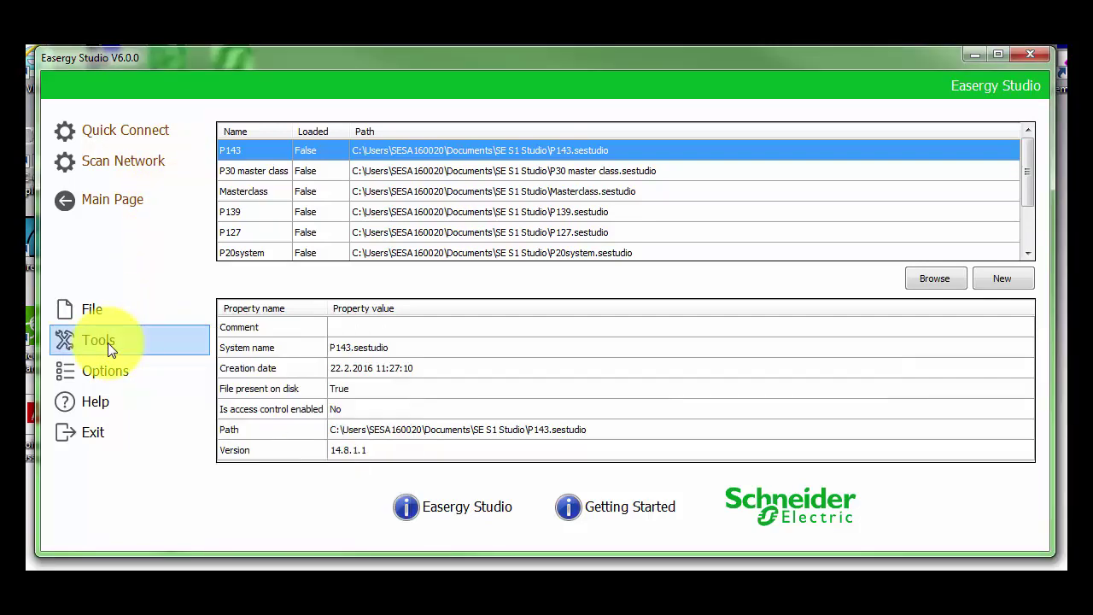
Show Options > Preferences > Protocols > Predefined connection parameters.
{"action": "left_click", "coordinate": [108, 342]}
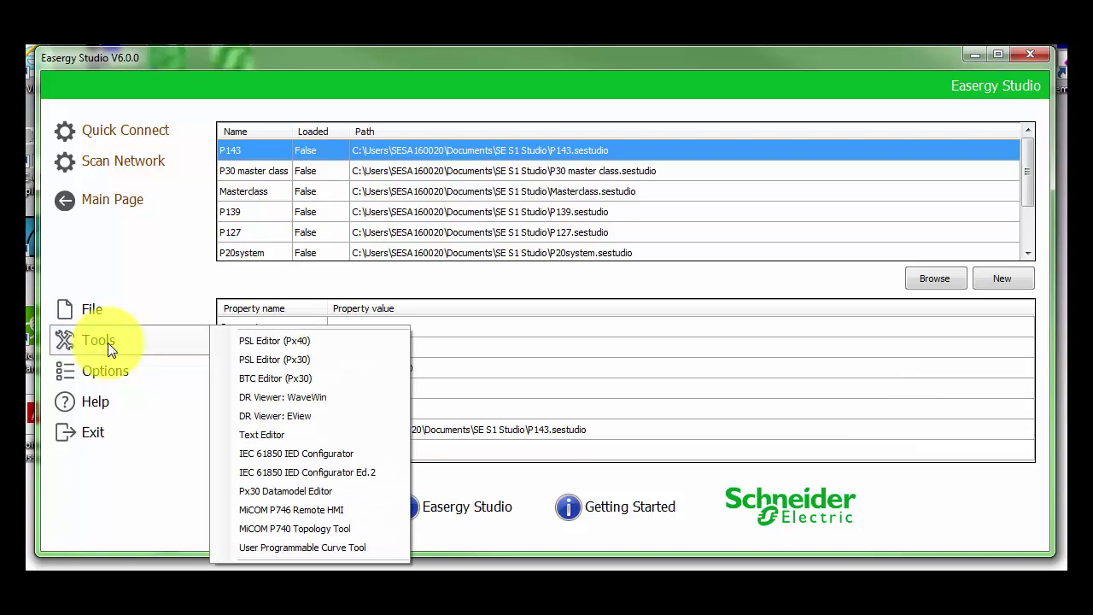
{"action": "left_click", "coordinate": [107, 342]}
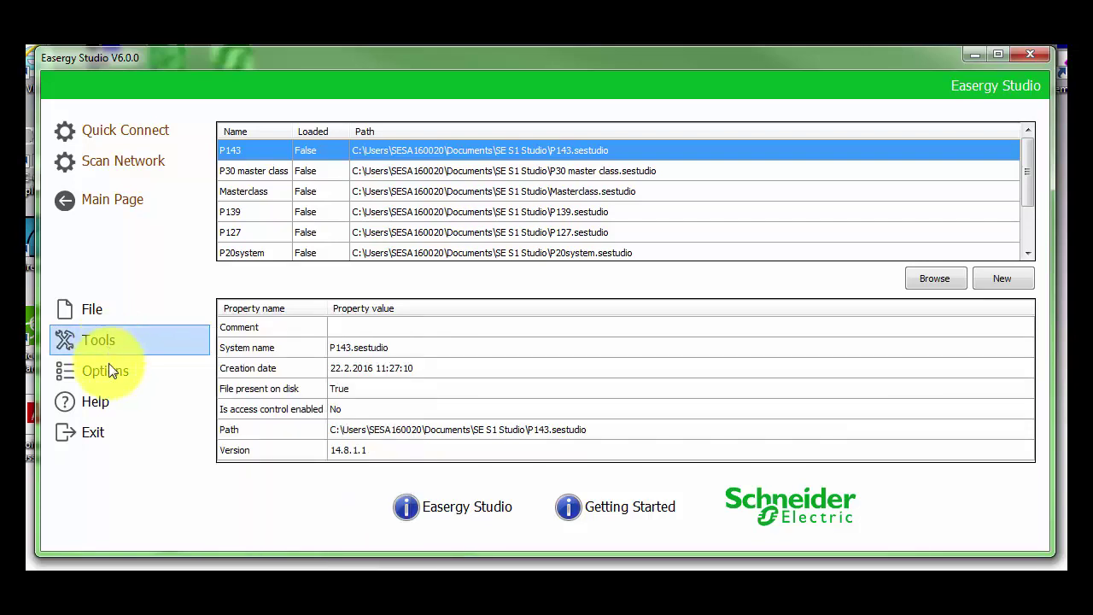
{"action": "left_click", "coordinate": [107, 373]}
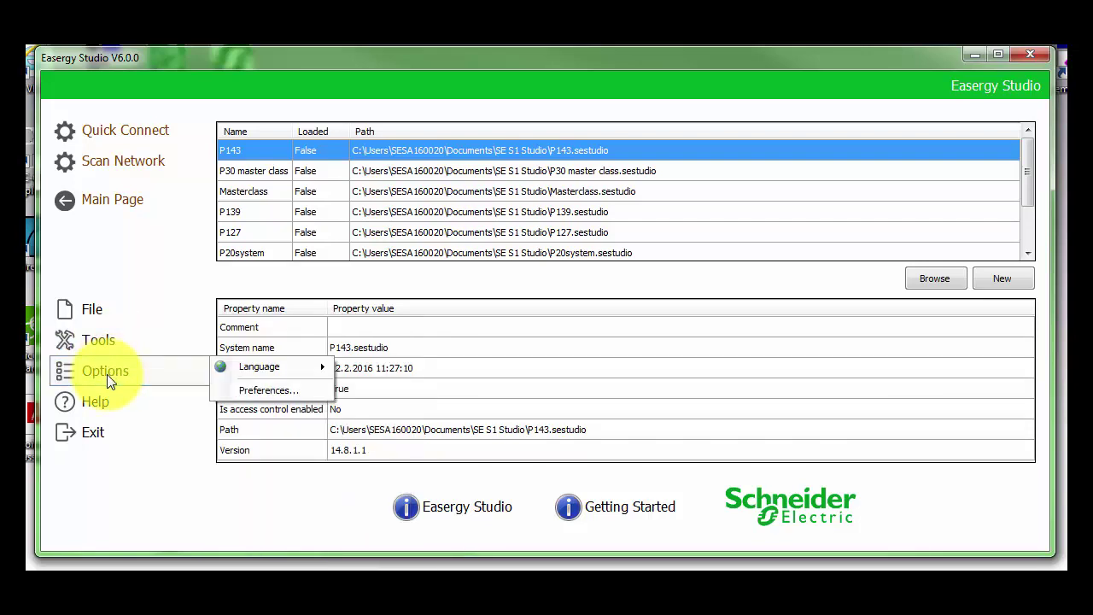
{"action": "left_click", "coordinate": [273, 394]}
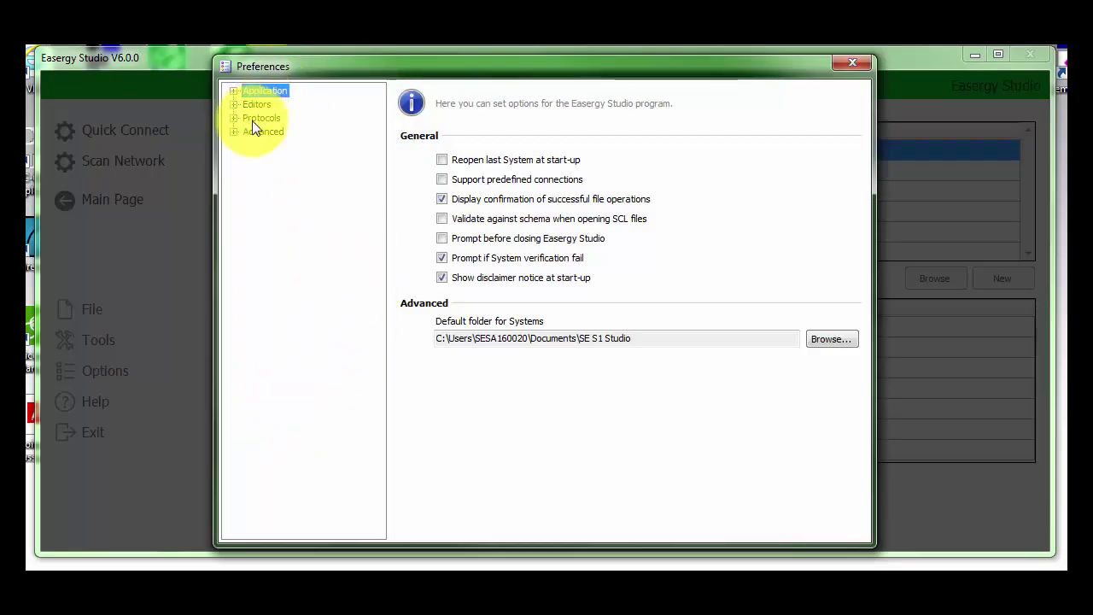
{"action": "left_click", "coordinate": [232, 119]}
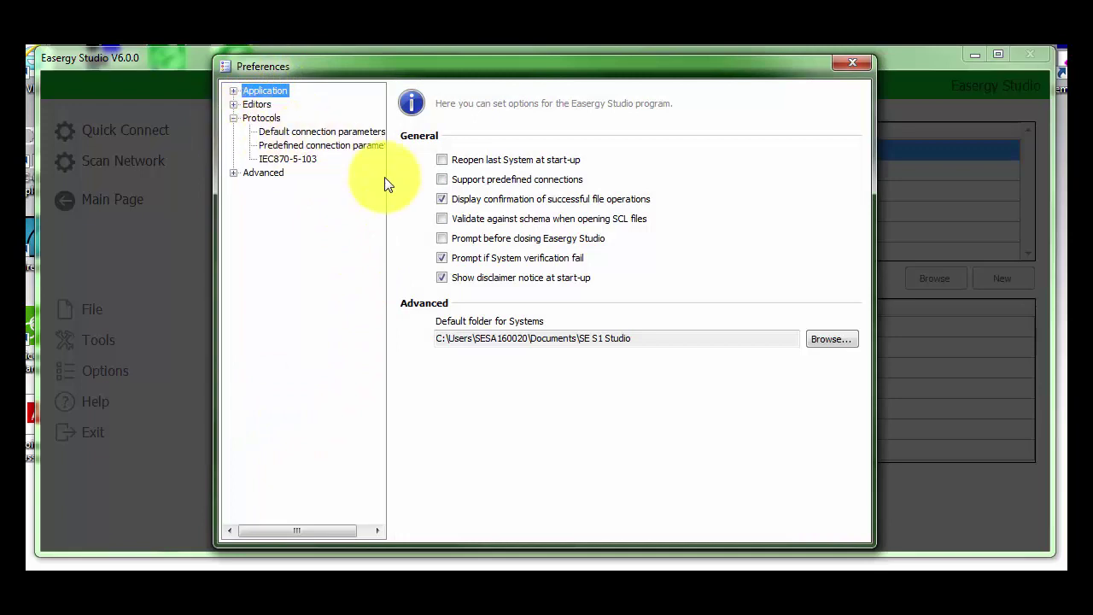
{"action": "left_click", "coordinate": [337, 144]}
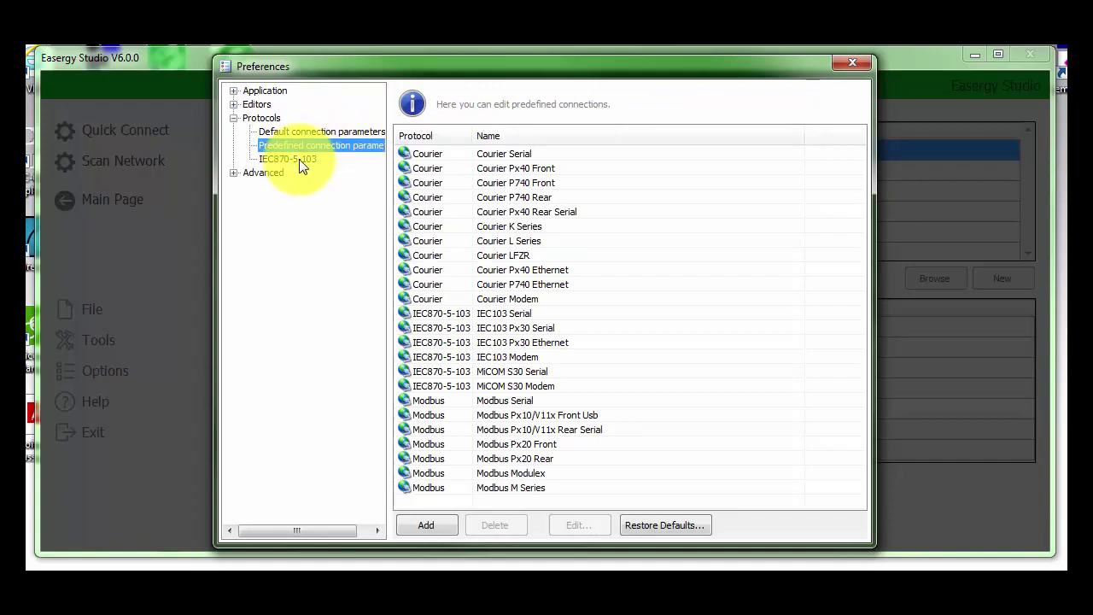
Review the Courier Px40 Front connection settings and confirm them unchanged.
{"action": "left_click", "coordinate": [544, 168]}
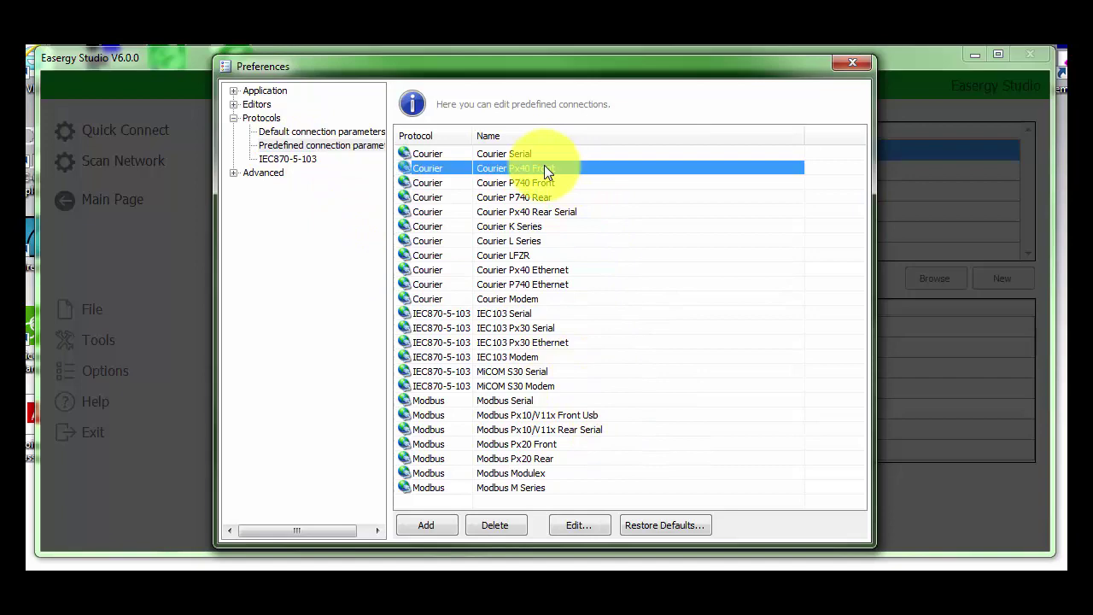
{"action": "left_click", "coordinate": [583, 529]}
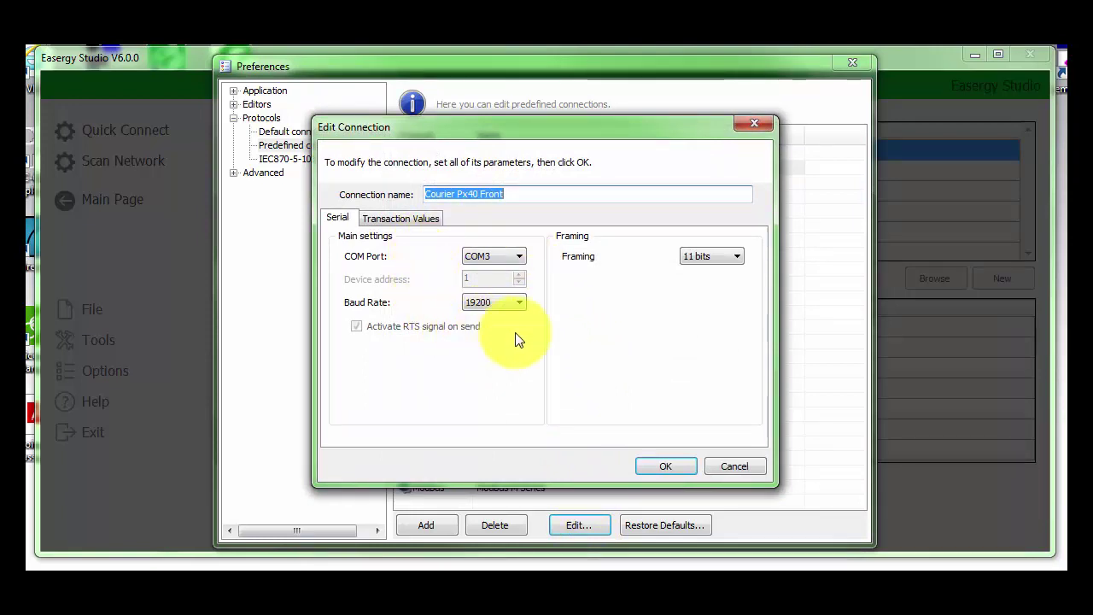
{"action": "left_click", "coordinate": [660, 466]}
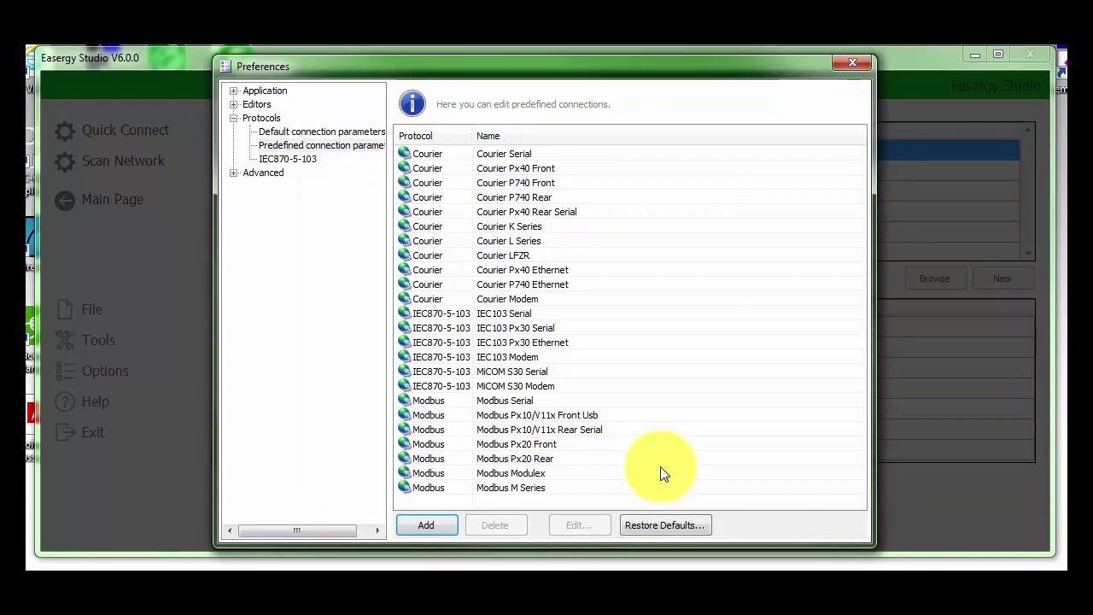
Set the IEC103 Px30 Serial connection's baud rate to 115200, then close Preferences.
{"action": "left_click", "coordinate": [517, 330]}
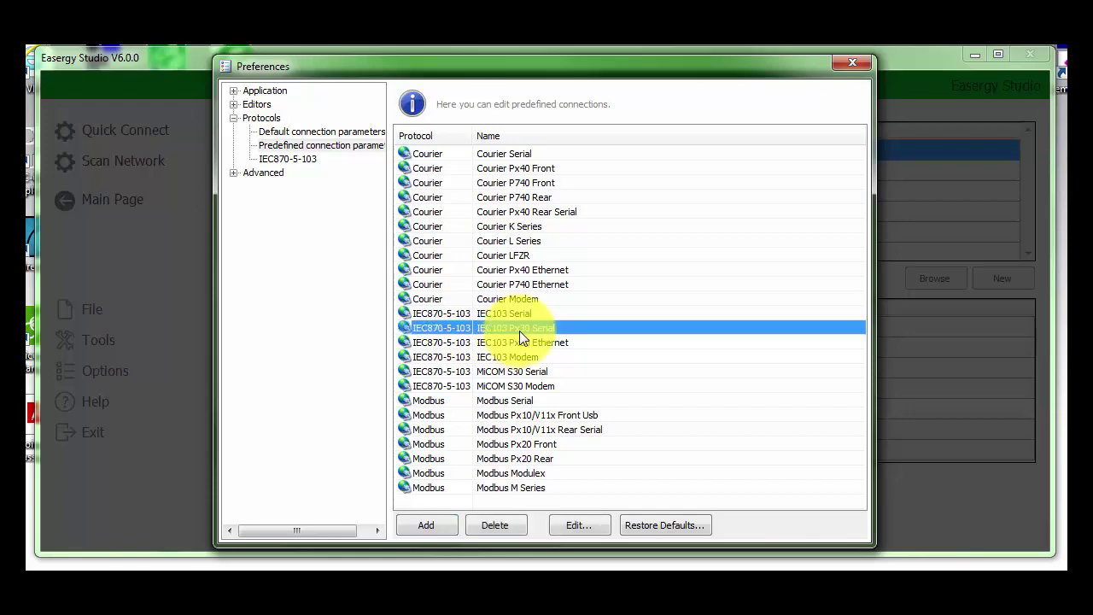
{"action": "left_click", "coordinate": [581, 524]}
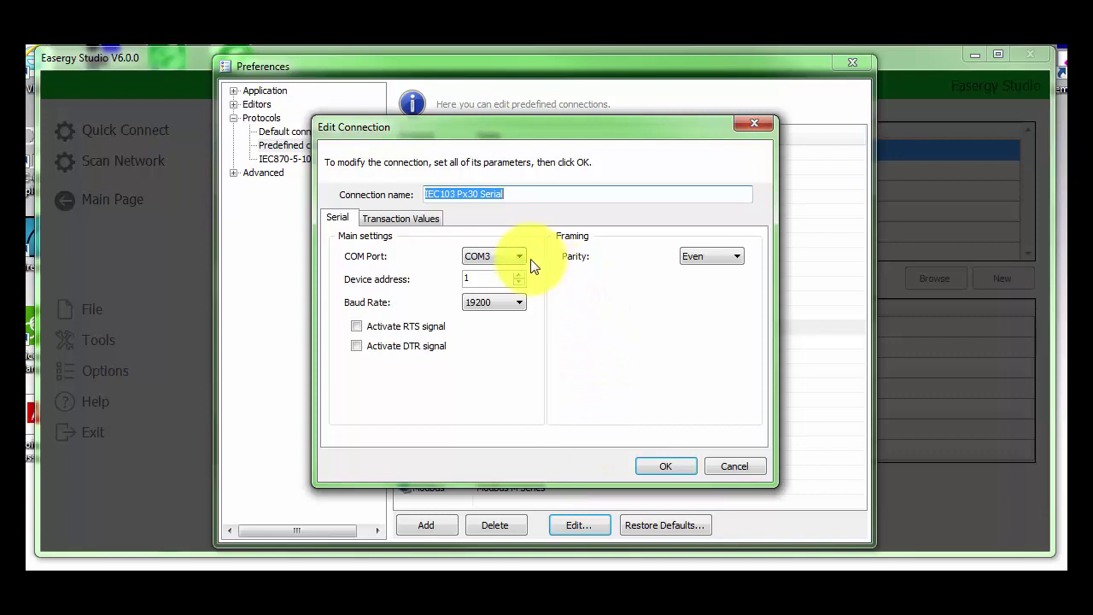
{"action": "left_click", "coordinate": [520, 304]}
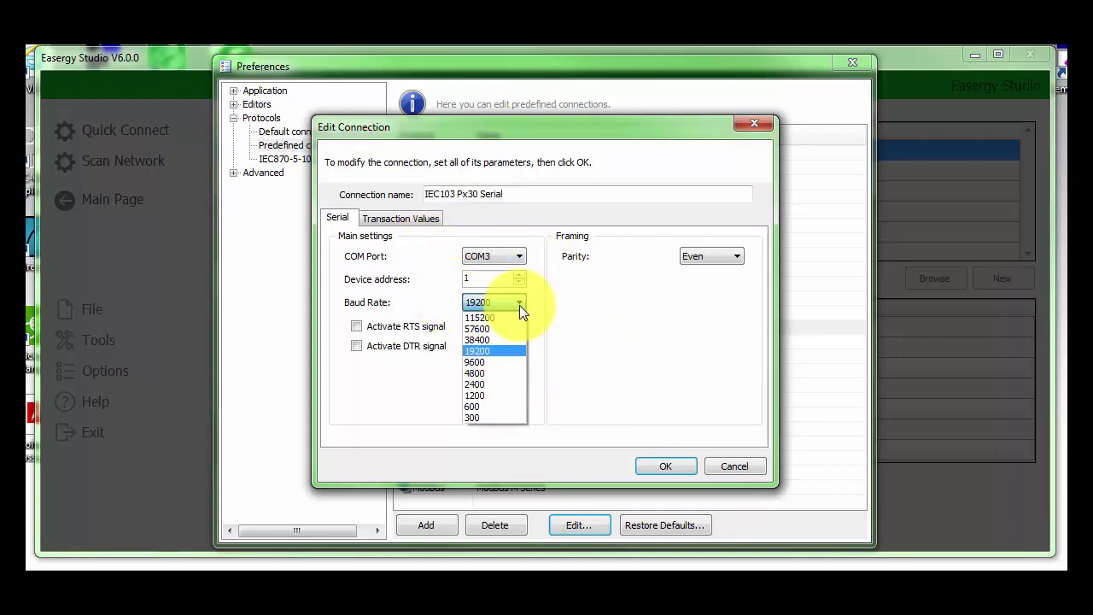
{"action": "left_click", "coordinate": [513, 316]}
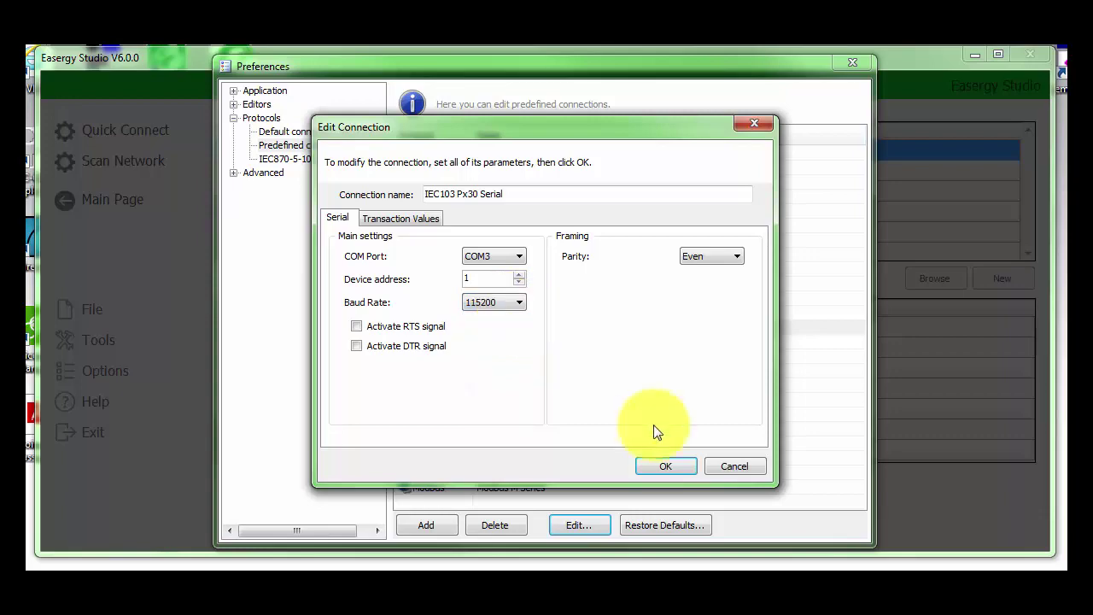
{"action": "left_click", "coordinate": [670, 466]}
{"action": "left_click", "coordinate": [852, 64]}
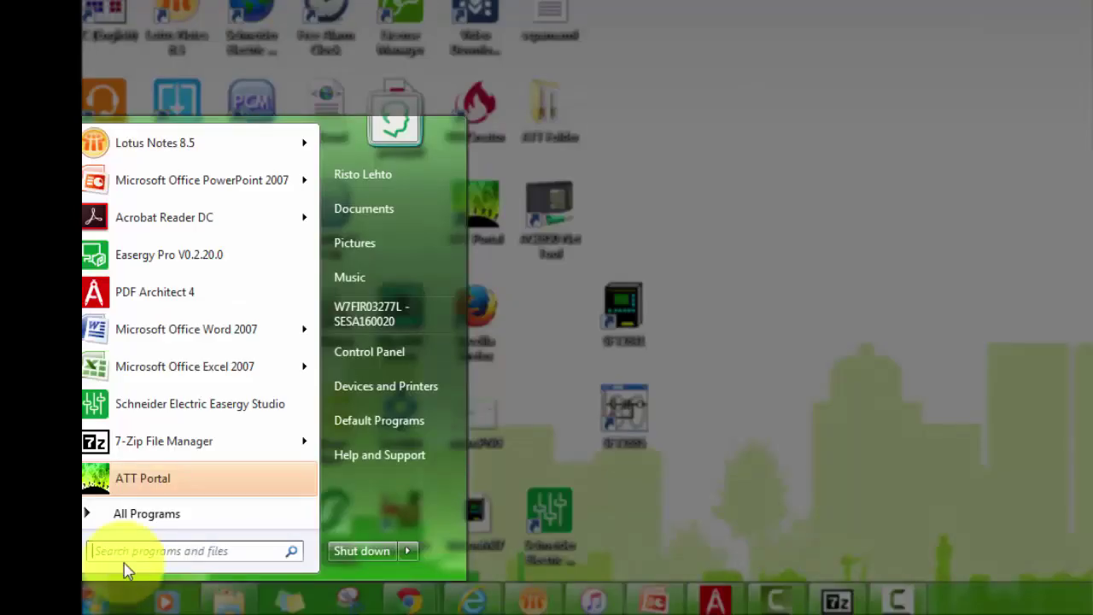
Search the Start menu for 'data' and launch Data Model Manager.
{"action": "type", "text": "data"}
{"action": "key", "text": "Return"}
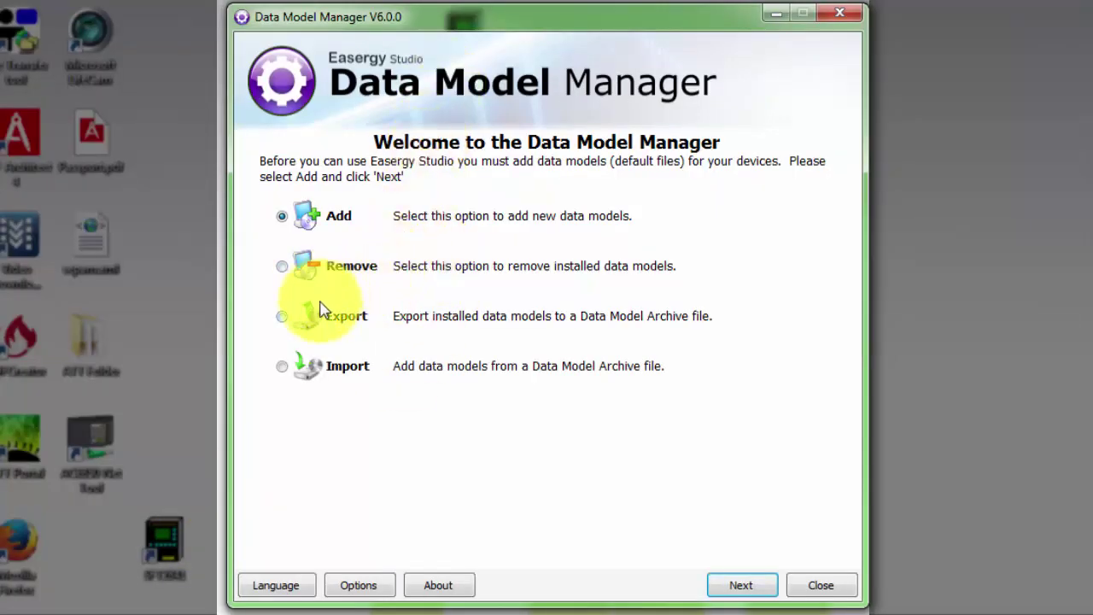
Add data models from Internet (Default HTTPS) with English as the language.
{"action": "left_click", "coordinate": [756, 588]}
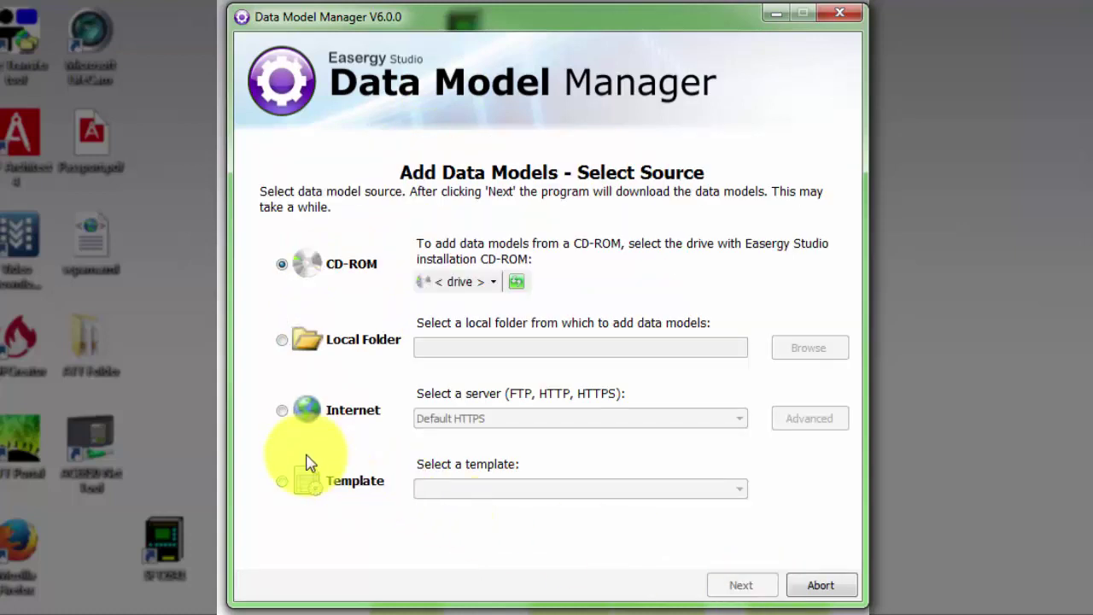
{"action": "left_click", "coordinate": [283, 413]}
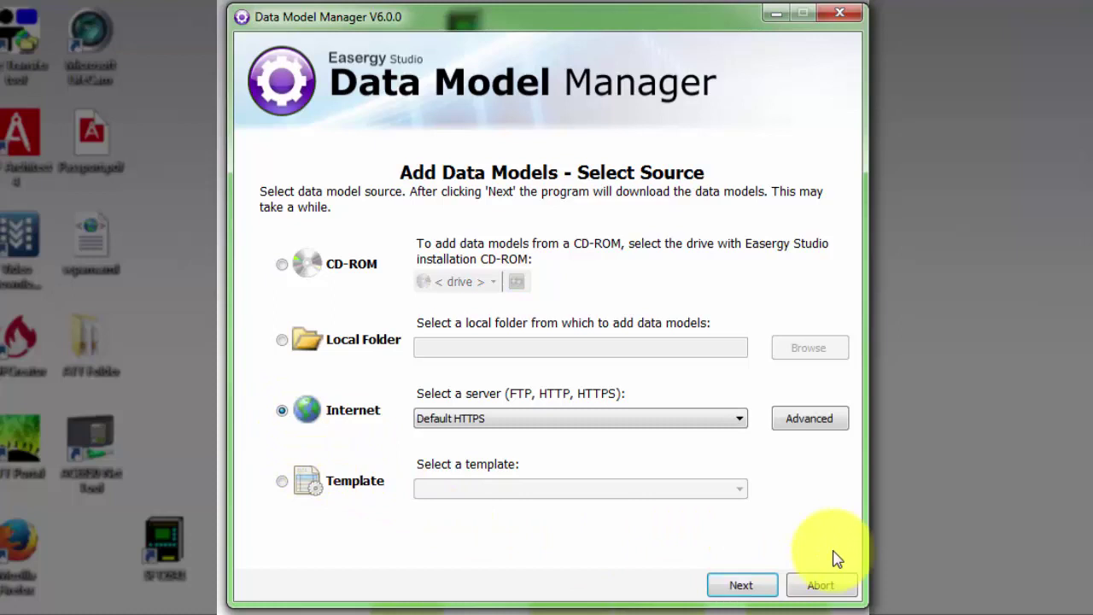
{"action": "left_click", "coordinate": [758, 589]}
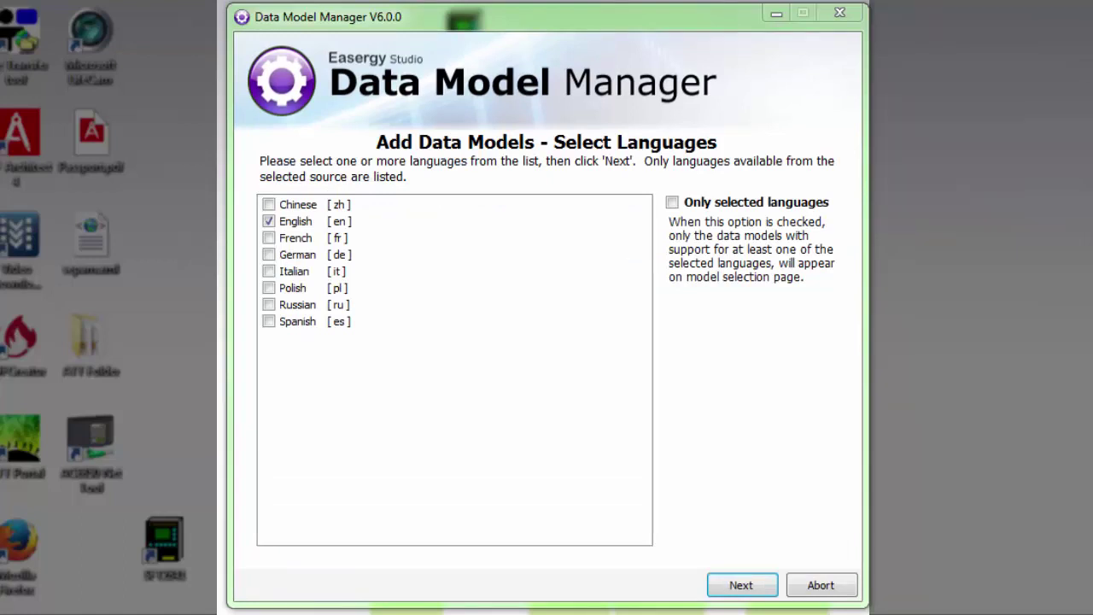
{"action": "left_click", "coordinate": [740, 588]}
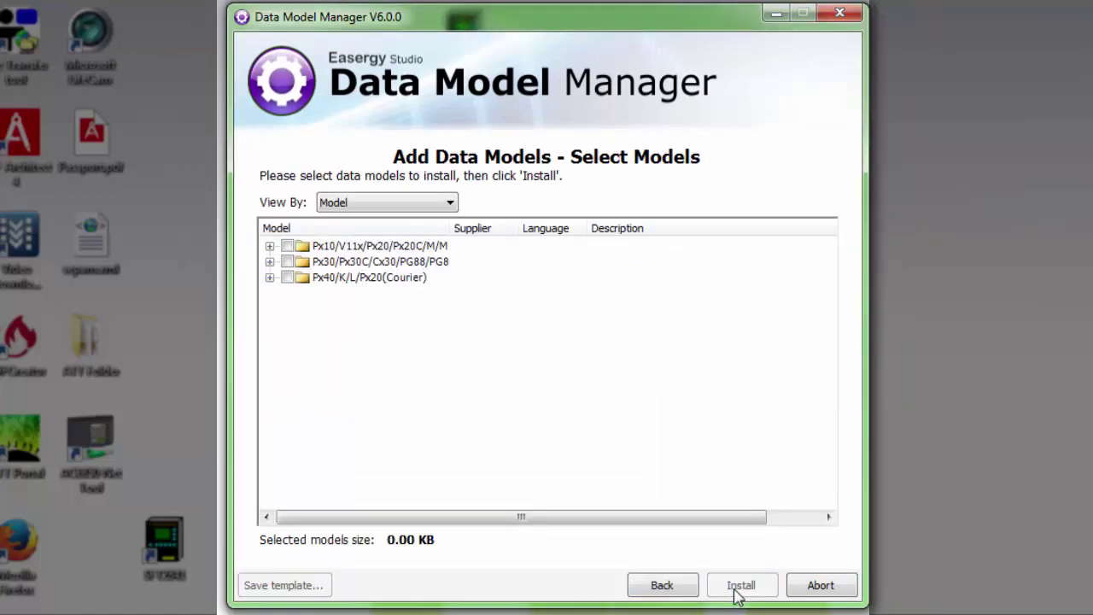
Expand Px40/K/L/Px20(Courier) and P141 to list P141 software versions such as B0.
{"action": "left_click", "coordinate": [268, 278]}
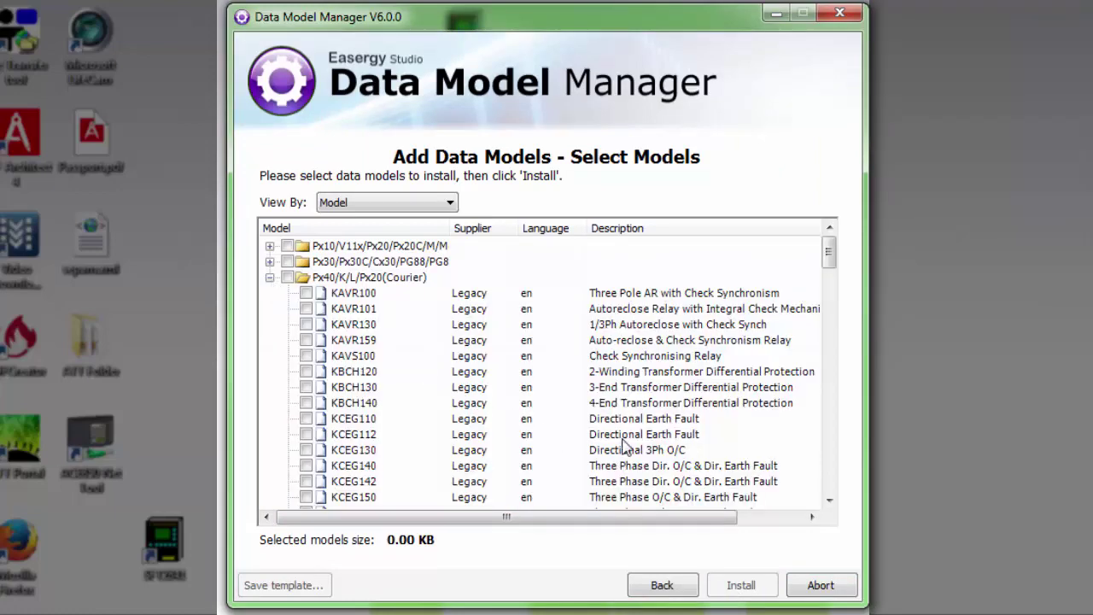
{"action": "mouse_move", "coordinate": [828, 256]}
{"action": "left_mouse_down"}
{"action": "mouse_move", "coordinate": [826, 433]}
{"action": "mouse_move", "coordinate": [826, 401]}
{"action": "left_mouse_up"}
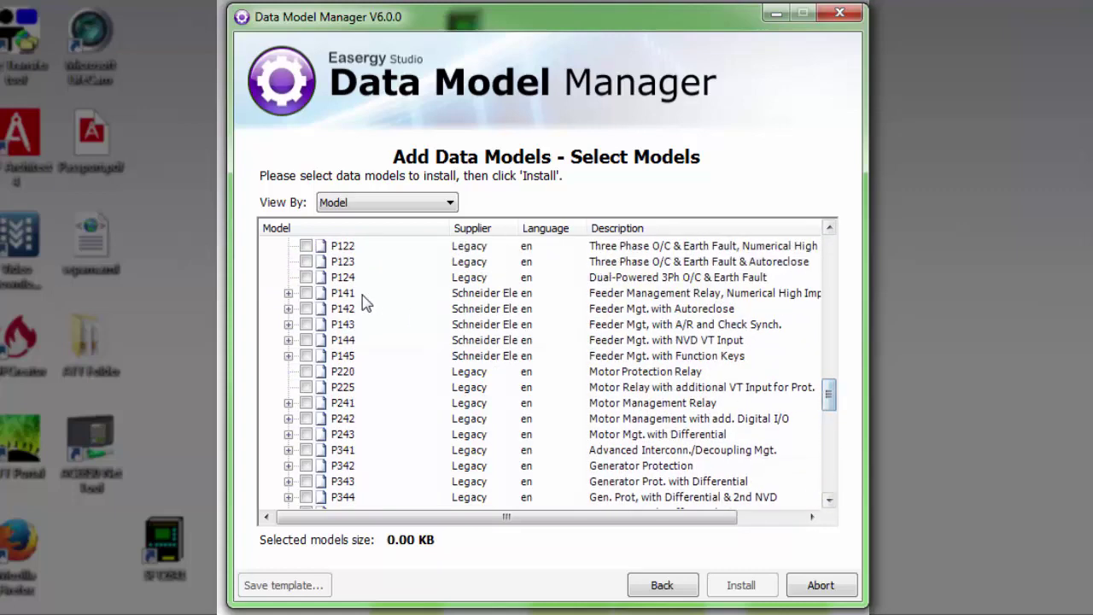
{"action": "left_click", "coordinate": [288, 292]}
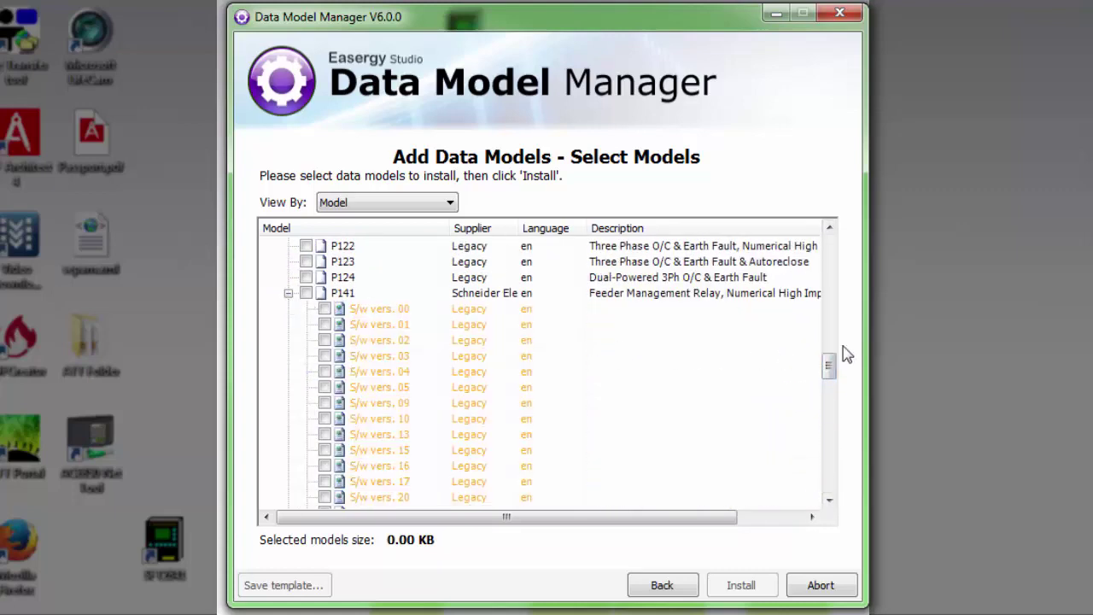
{"action": "mouse_move", "coordinate": [827, 365]}
{"action": "left_mouse_down"}
{"action": "mouse_move", "coordinate": [829, 435]}
{"action": "mouse_move", "coordinate": [826, 392]}
{"action": "left_mouse_up"}
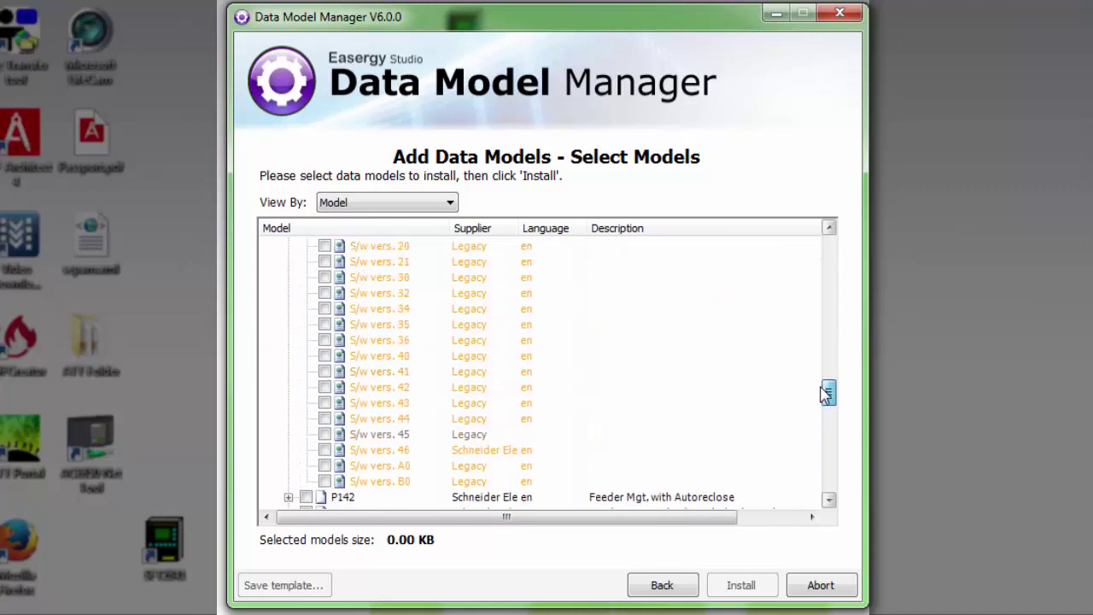
{"action": "left_click_drag", "start_coordinate": [825, 393], "coordinate": [826, 399]}
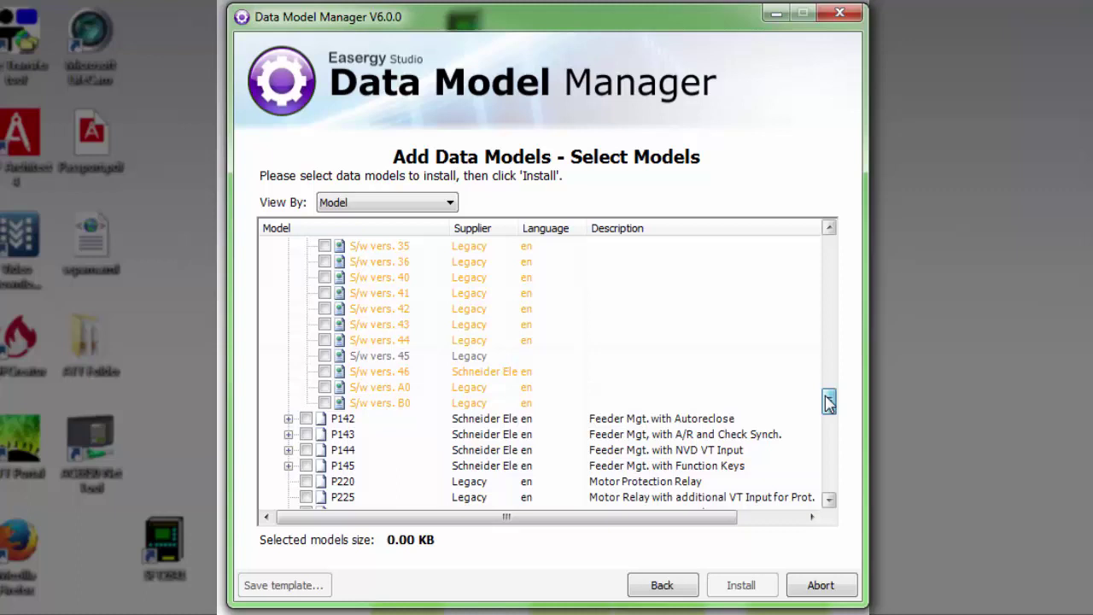
{"action": "left_click", "coordinate": [324, 403]}
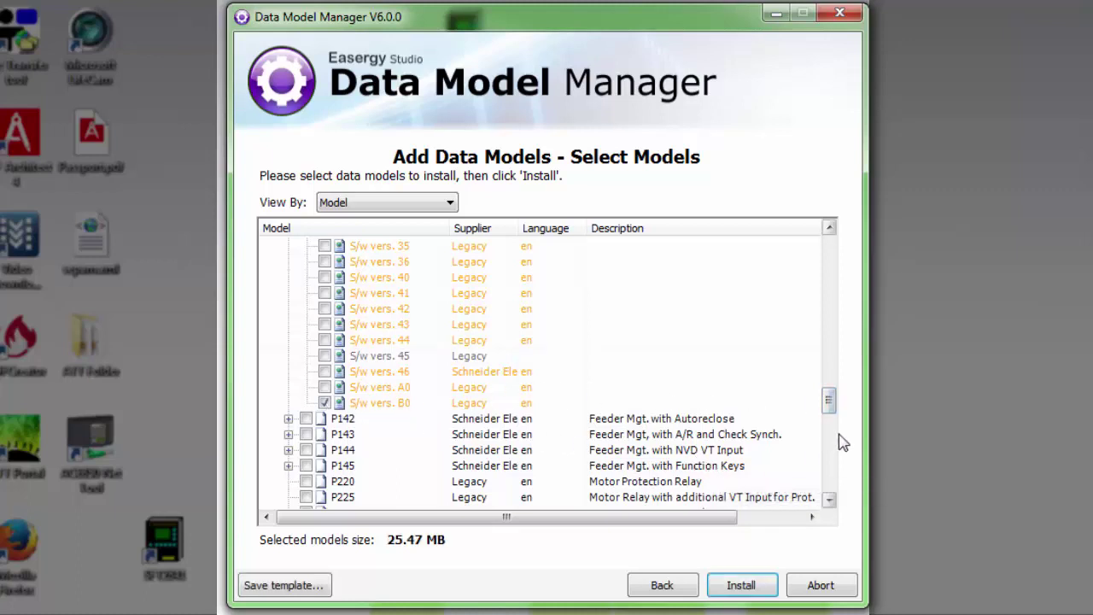
Select all P141 software versions, install them, and return to the welcome page.
{"action": "left_click_drag", "start_coordinate": [828, 401], "coordinate": [829, 359]}
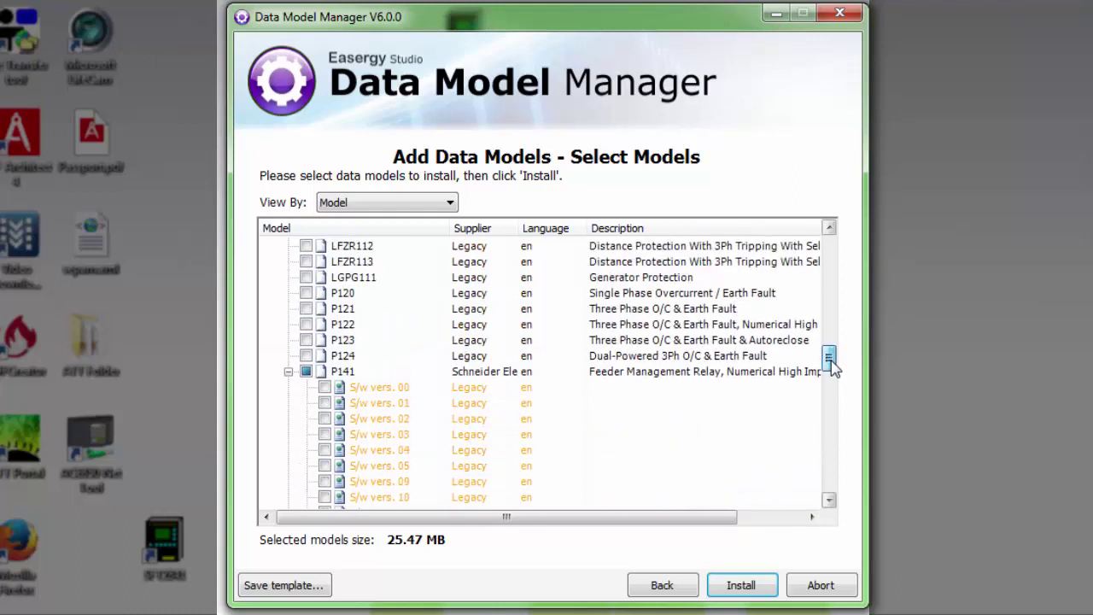
{"action": "left_click", "coordinate": [305, 373]}
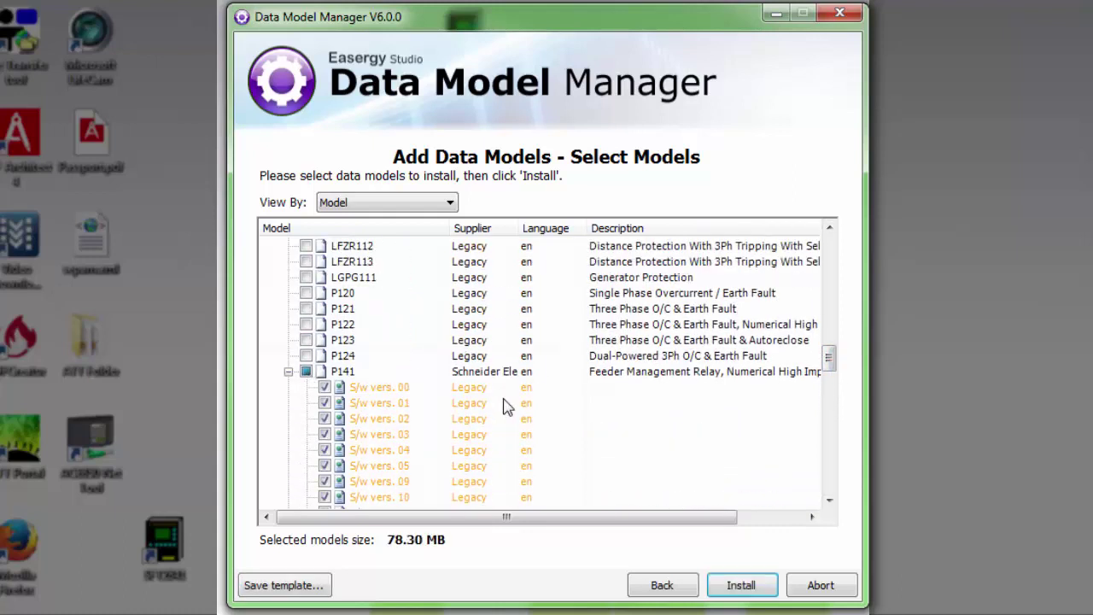
{"action": "left_click_drag", "start_coordinate": [827, 359], "coordinate": [829, 407]}
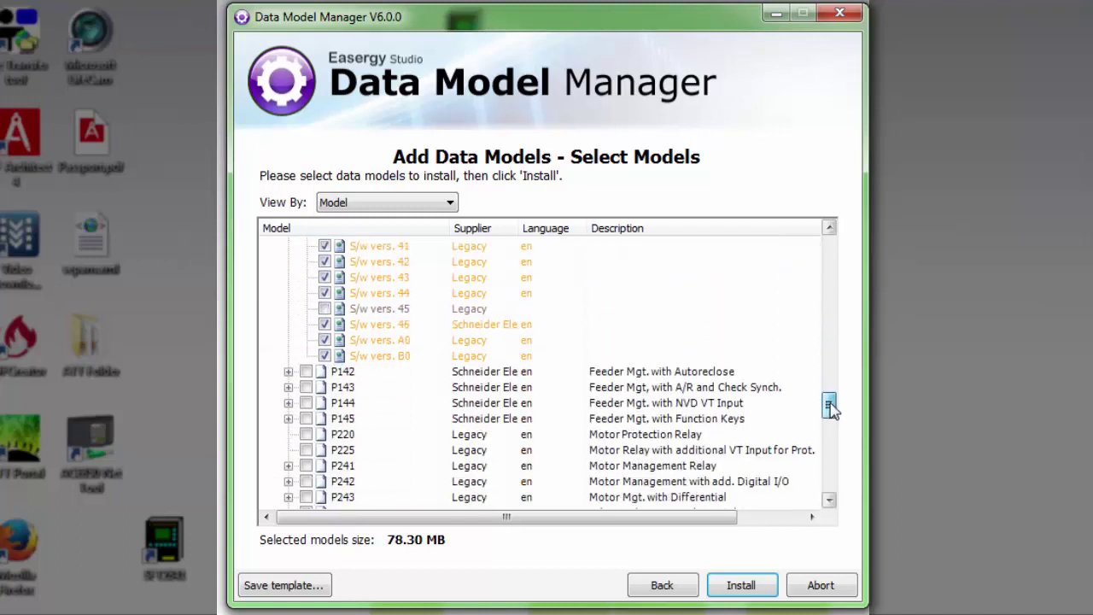
{"action": "left_click", "coordinate": [728, 588]}
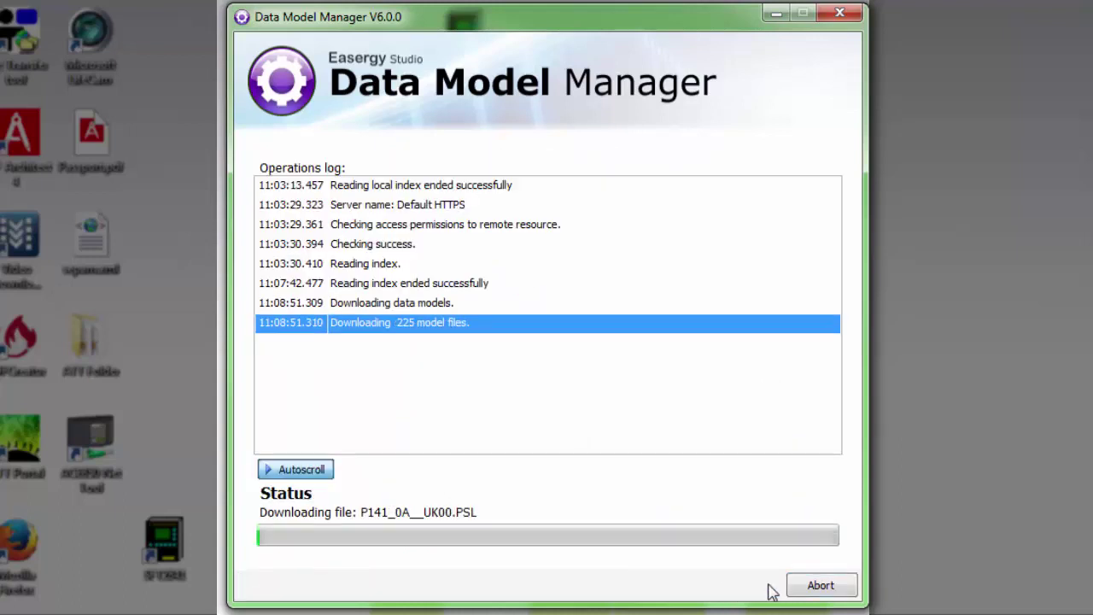
{"action": "left_click", "coordinate": [818, 587]}
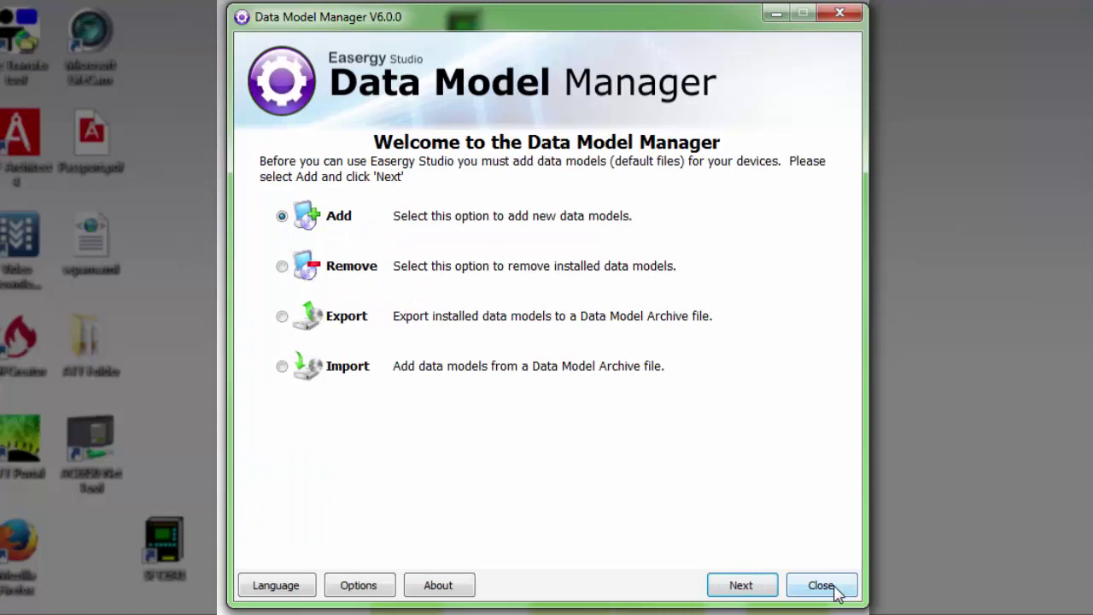